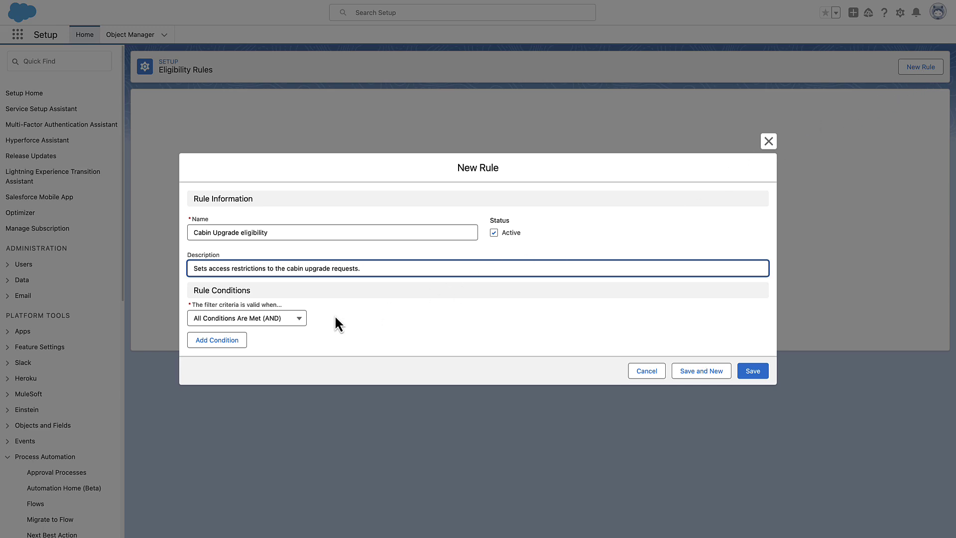
Step: Show the AND/OR choices for how the Cabin Upgrade eligibility rule combines its conditions
left_click(299, 318)
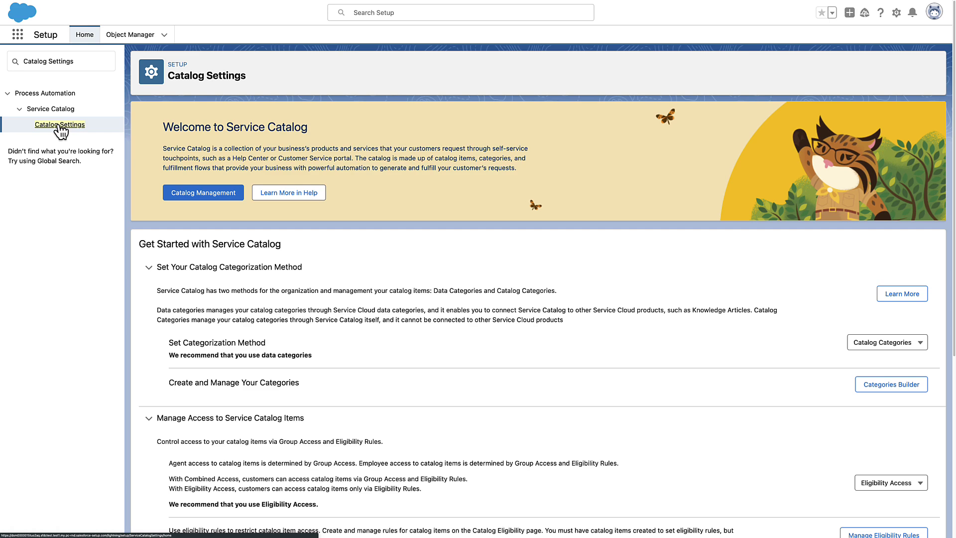
Step: Keep catalog item access on Eligibility Access and go to Manage Eligibility Rules
scroll(348, 242, "down", 5)
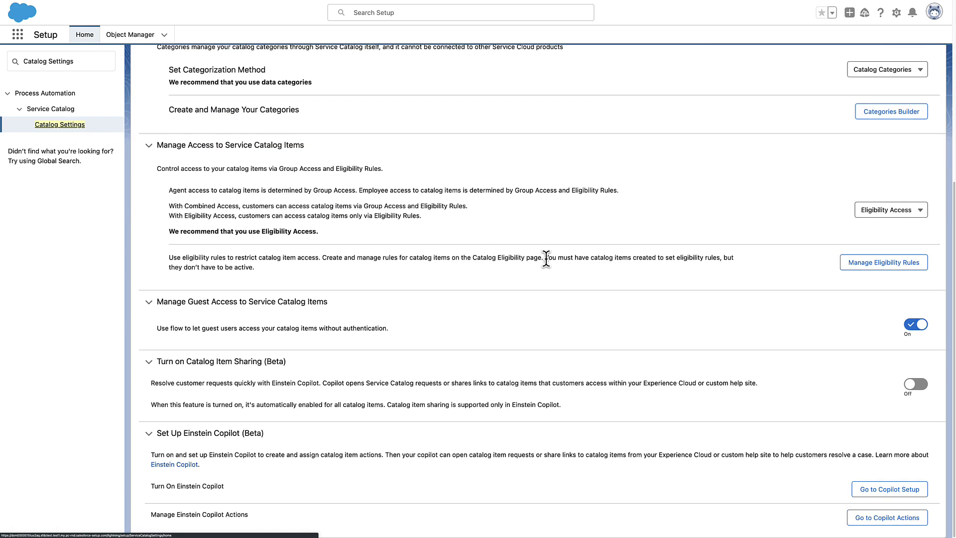
left_click(907, 211)
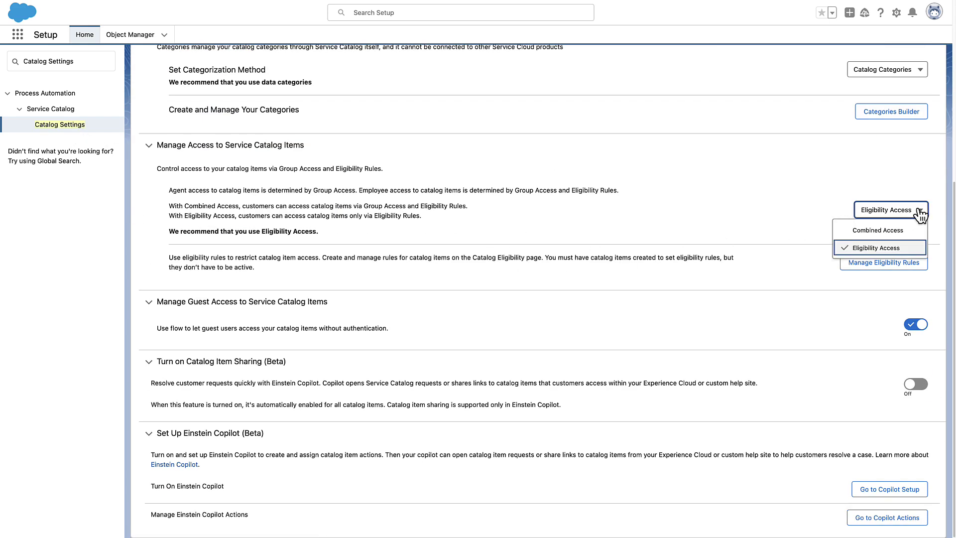
left_click(889, 248)
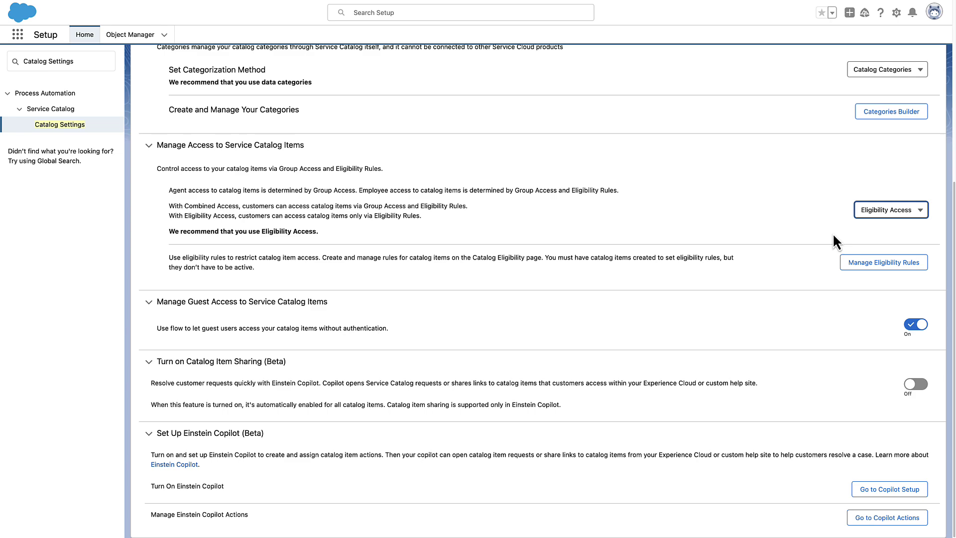
left_click(853, 264)
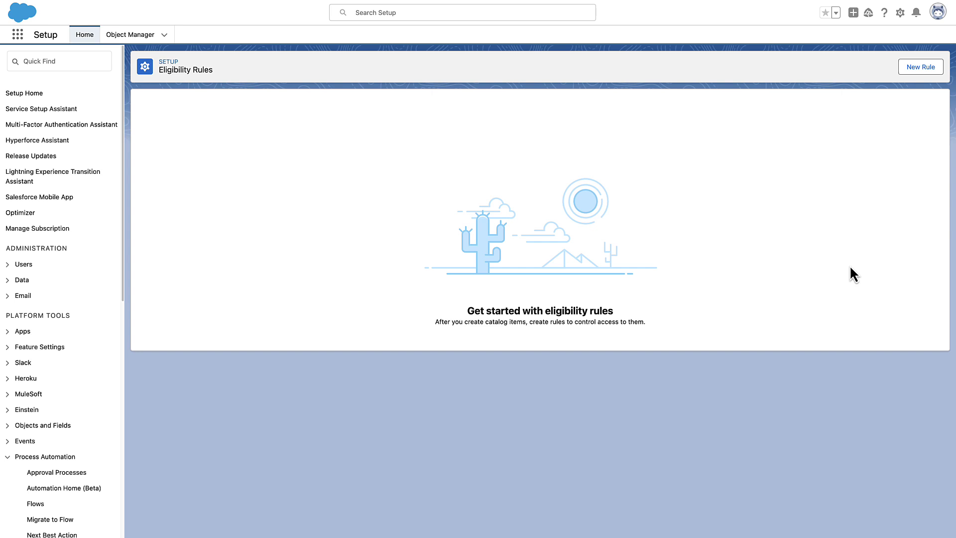
Step: Start a new rule named 'Cabin Upgrade eligibility' with its description, requiring all conditions (AND)
left_click(917, 70)
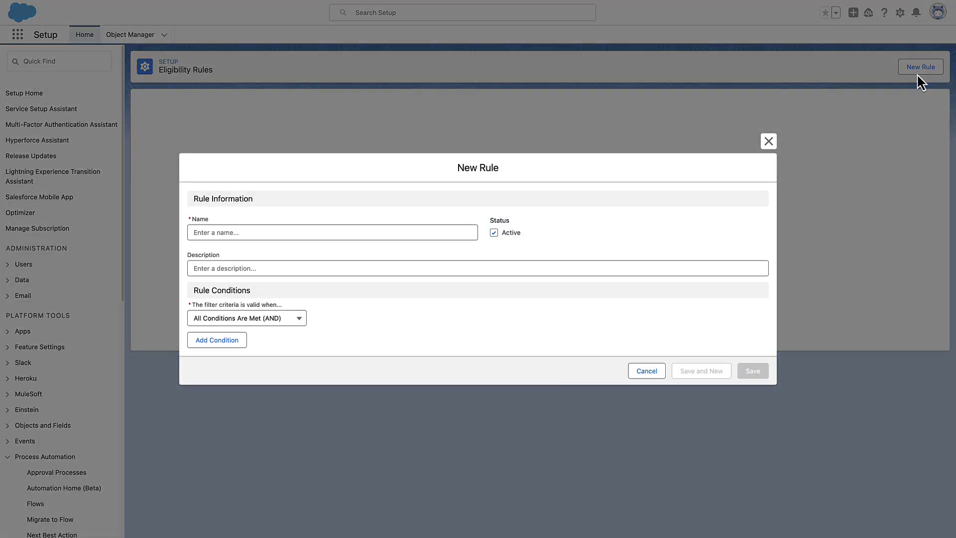
left_click(332, 233)
type("Cabin Upgrade eligibility")
key("Tab")
type("Sets access restrictions to the cabin upgrade requests.")
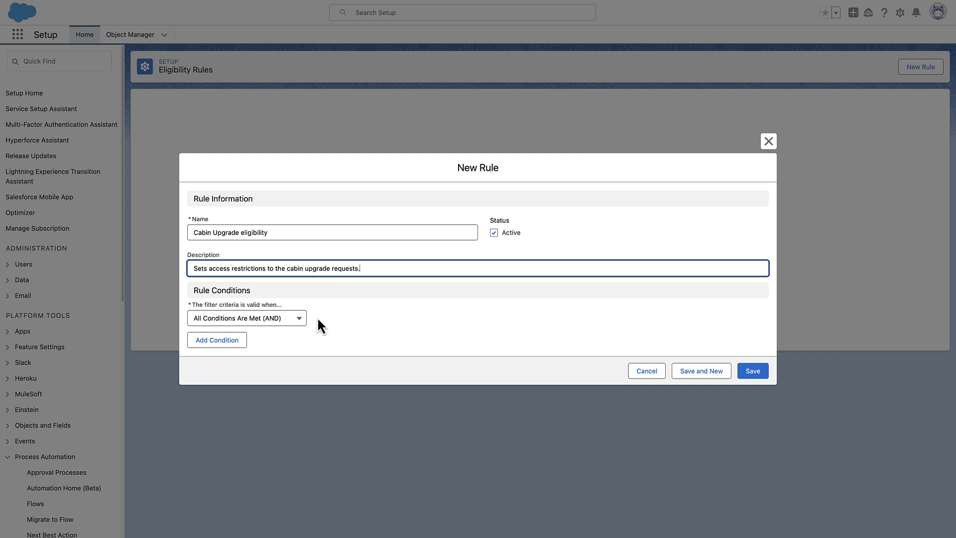
left_click(298, 321)
left_click(286, 356)
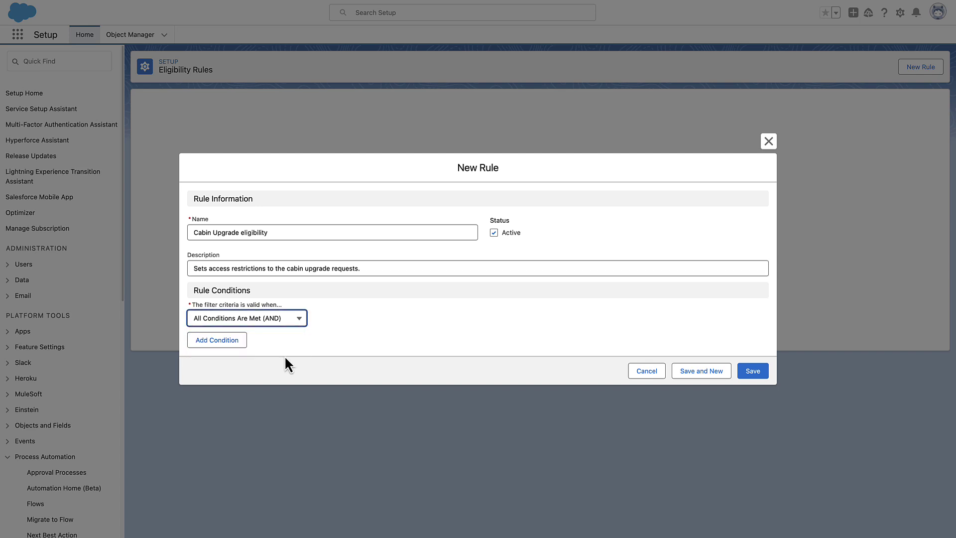
Step: Add the condition User > Active Equal True and save the rule
left_click(234, 343)
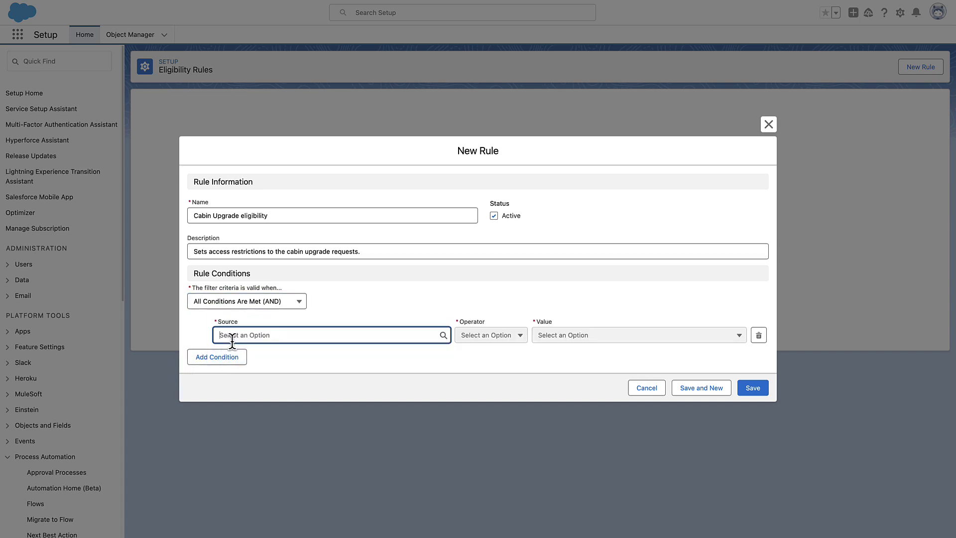
left_click(232, 341)
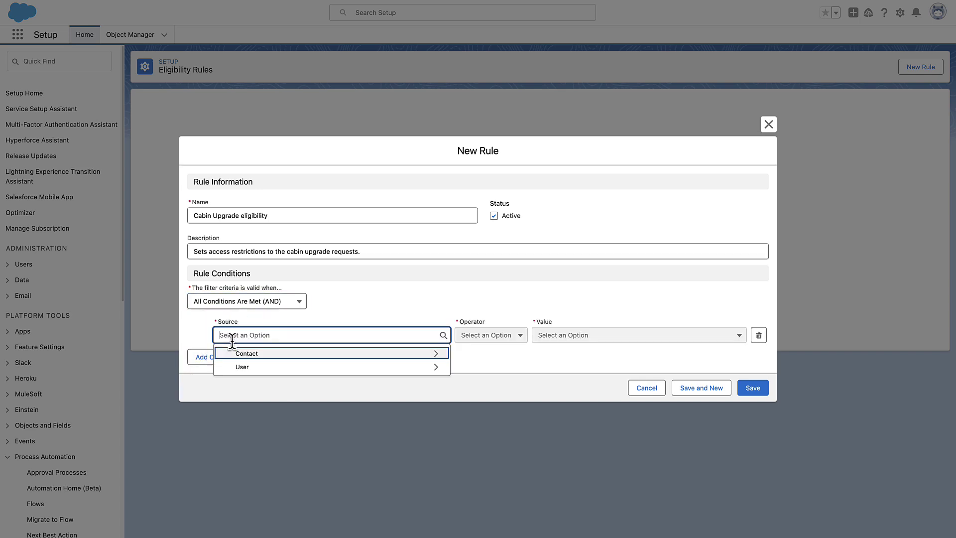
left_click(249, 366)
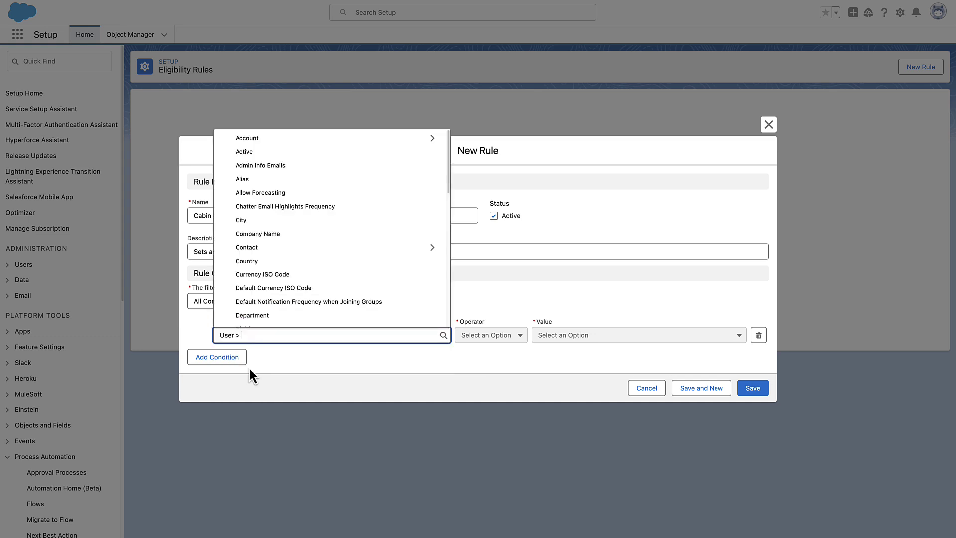
left_click(261, 152)
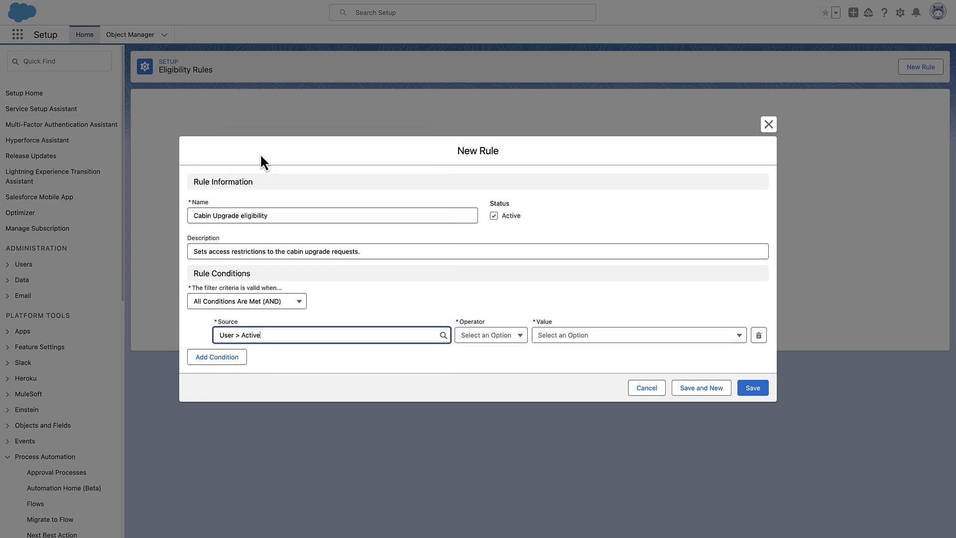
left_click(515, 335)
left_click(499, 373)
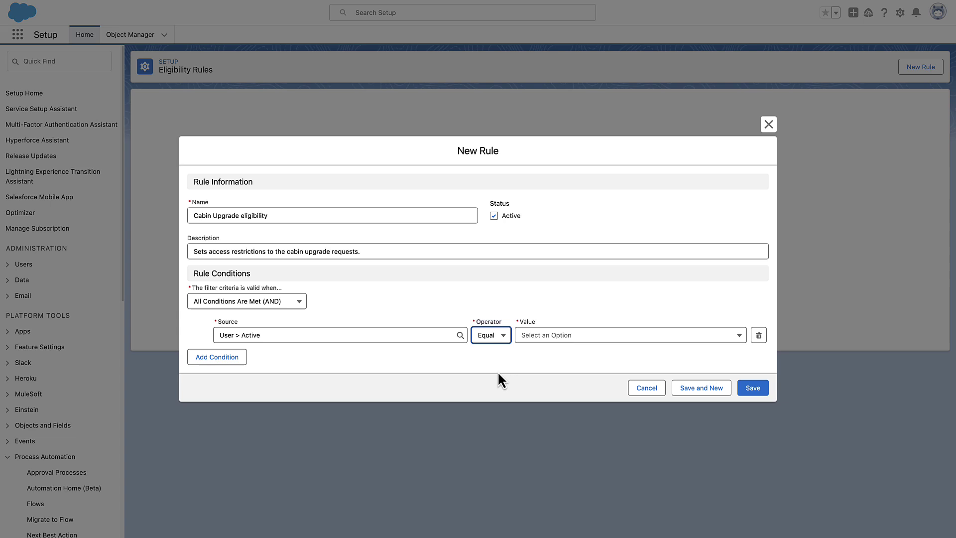
left_click(555, 337)
left_click(555, 355)
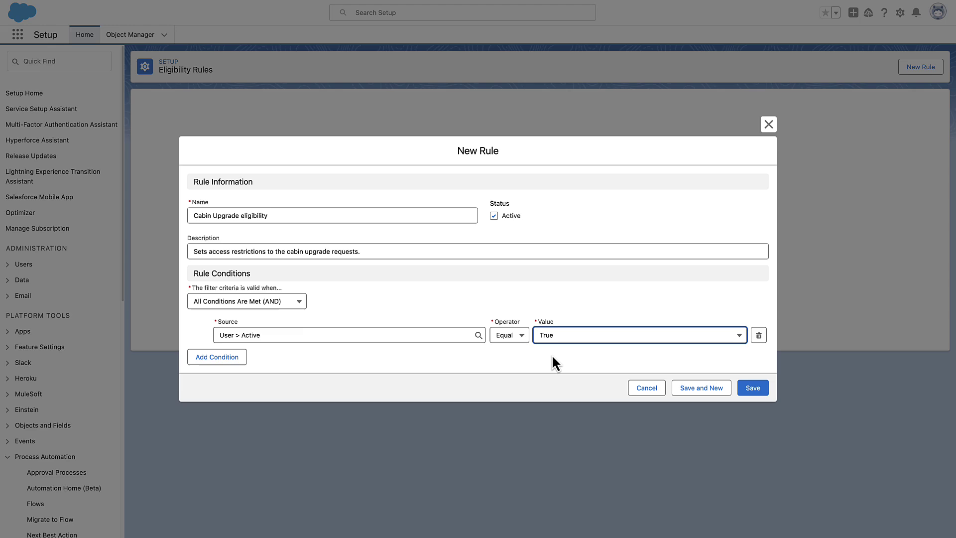
left_click(752, 391)
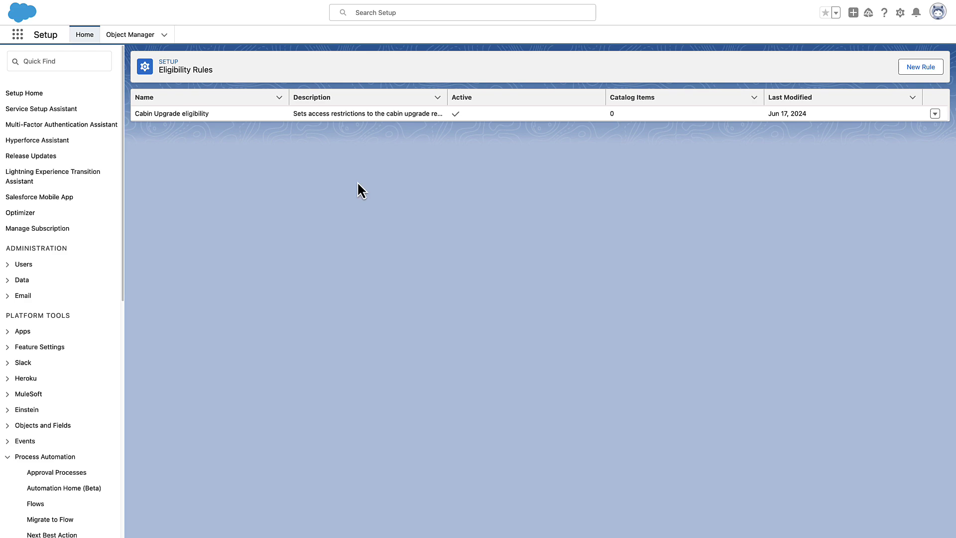
Step: Find Catalog Management and edit the Cabin Upgrade Request catalog item
left_click(75, 61)
type("Catalog Management")
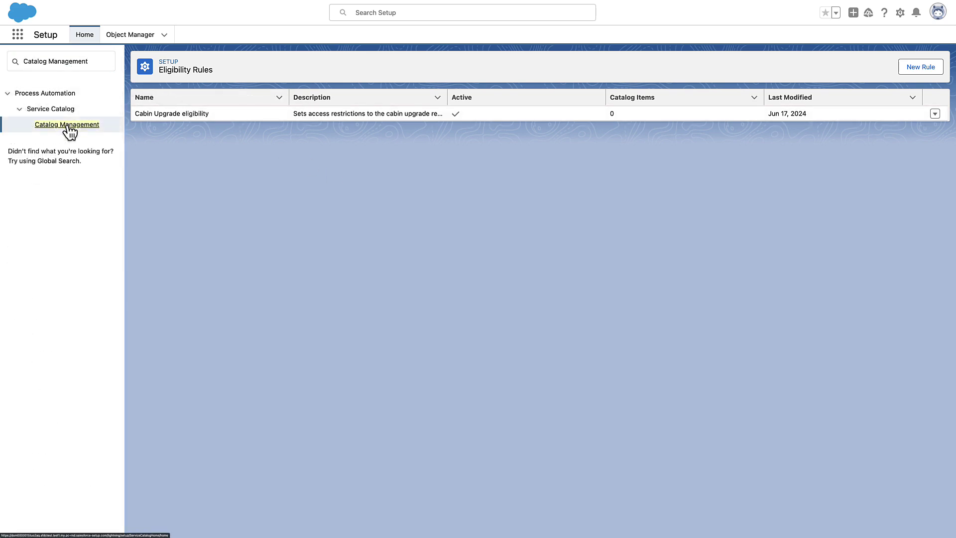
left_click(66, 125)
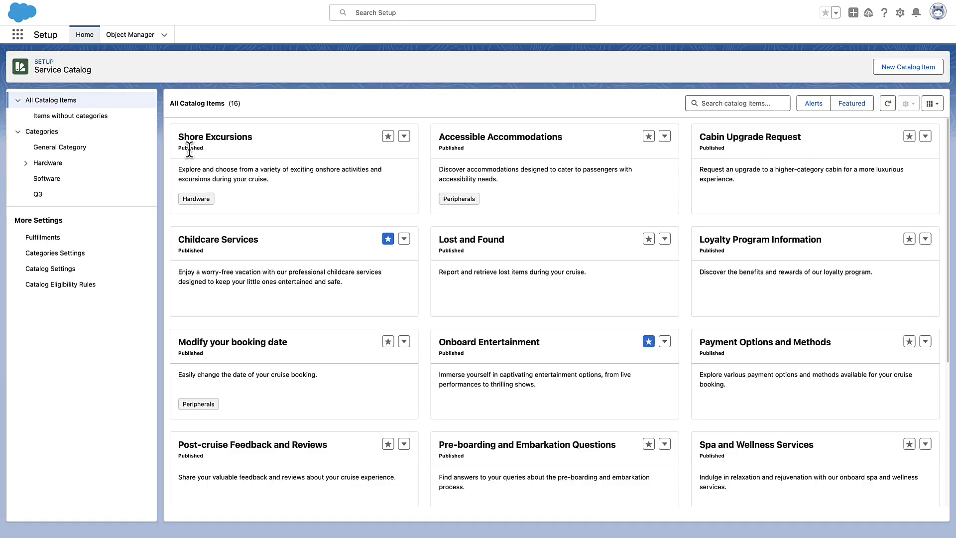
left_click(925, 136)
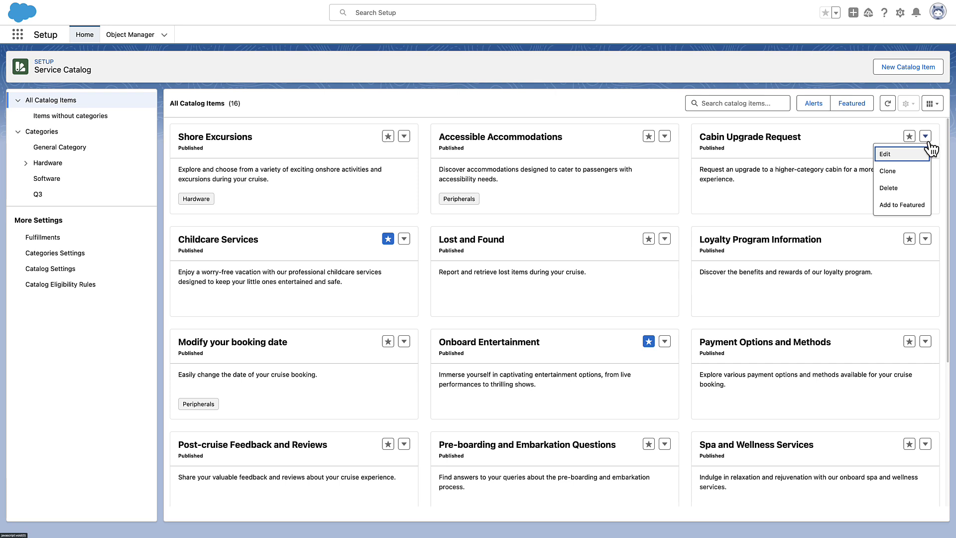
left_click(909, 157)
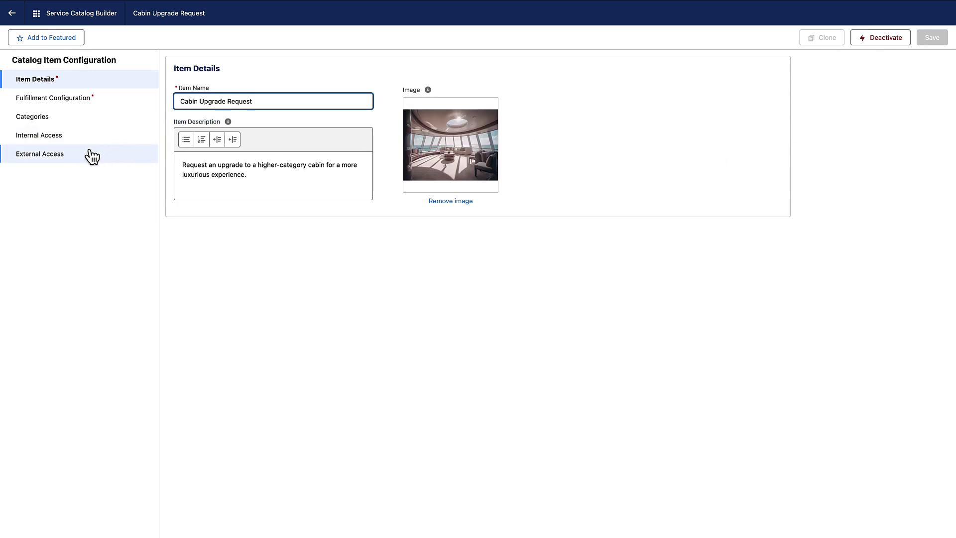
Step: In External Access, turn off after-authentication access and apply the Cabin Upgrade eligibility rule
left_click(57, 161)
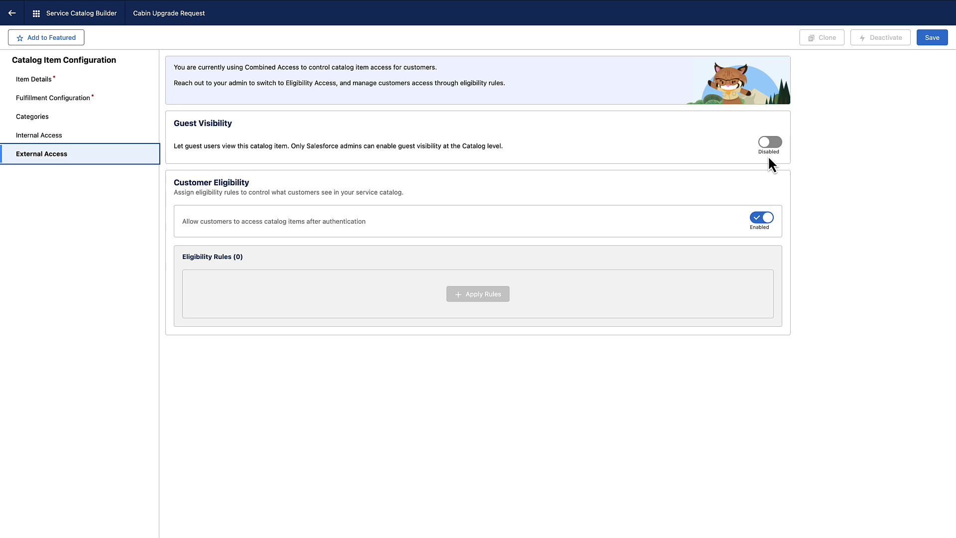
left_click(762, 218)
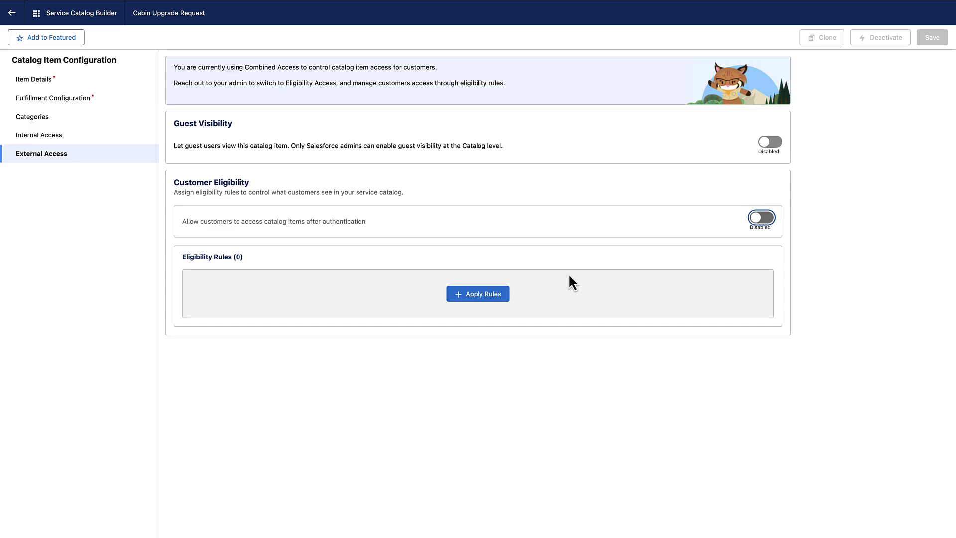
left_click(501, 293)
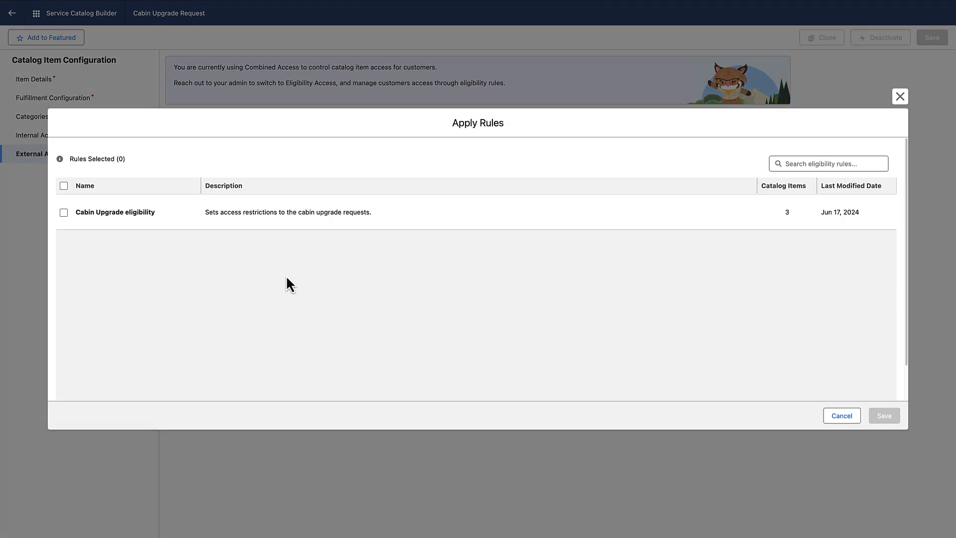
left_click(64, 213)
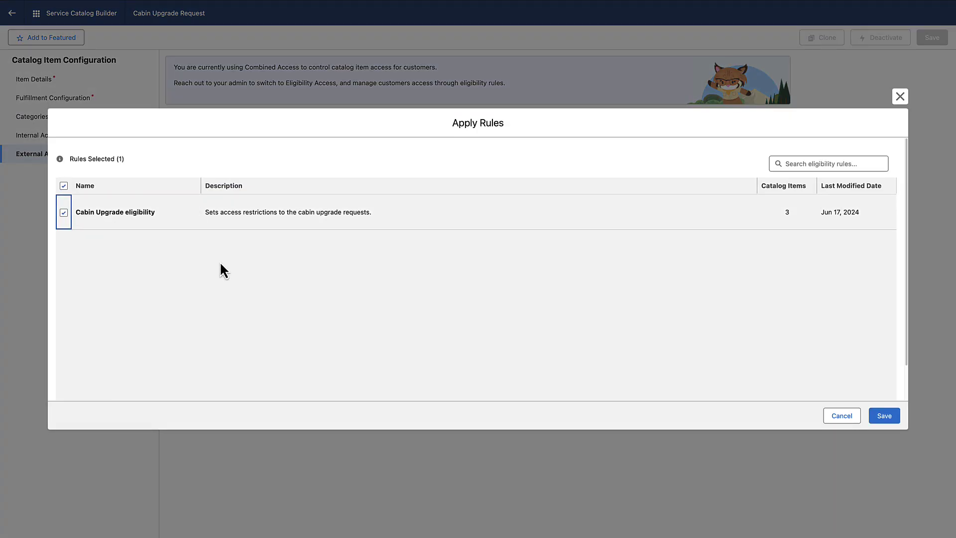
left_click(877, 421)
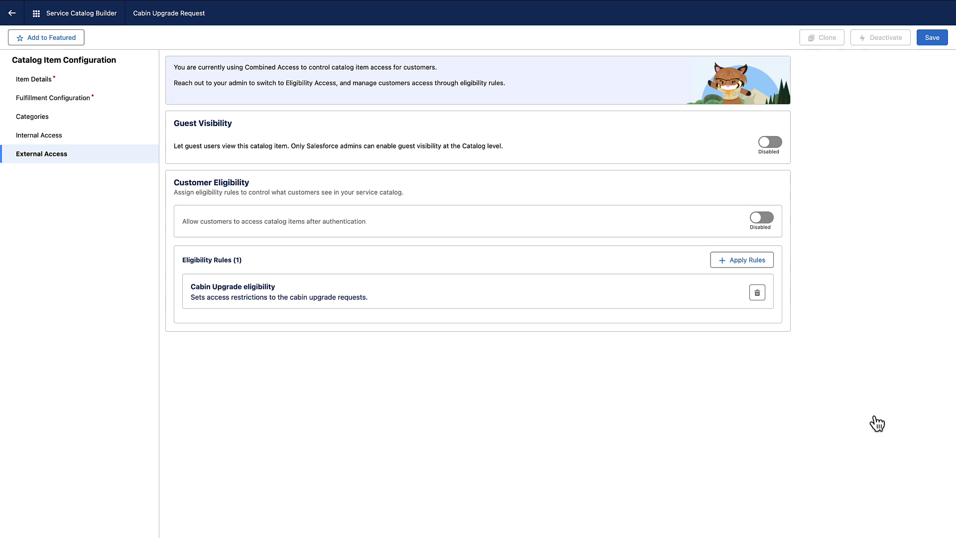
Step: Save the item and change the catalog access method from Eligibility Access to Combined Access
left_click(925, 44)
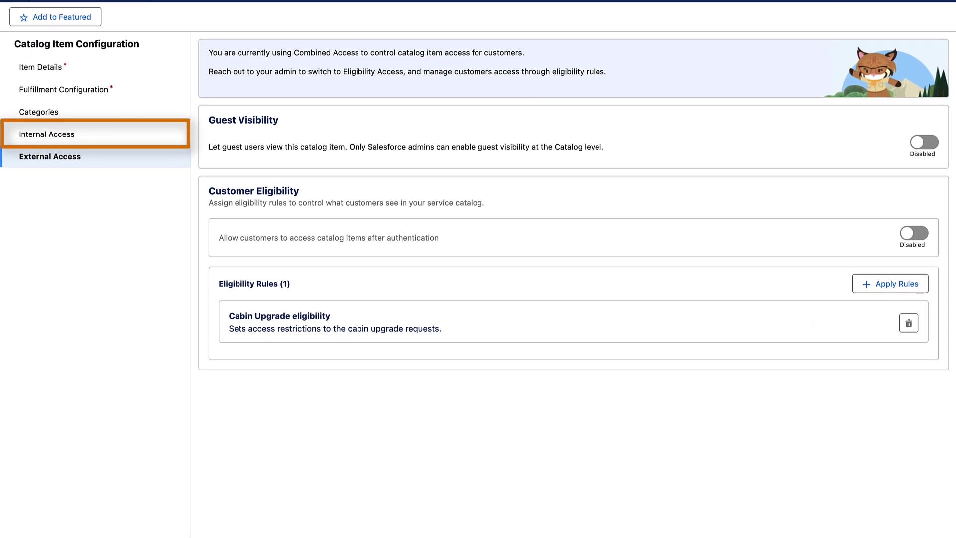
left_click(57, 138)
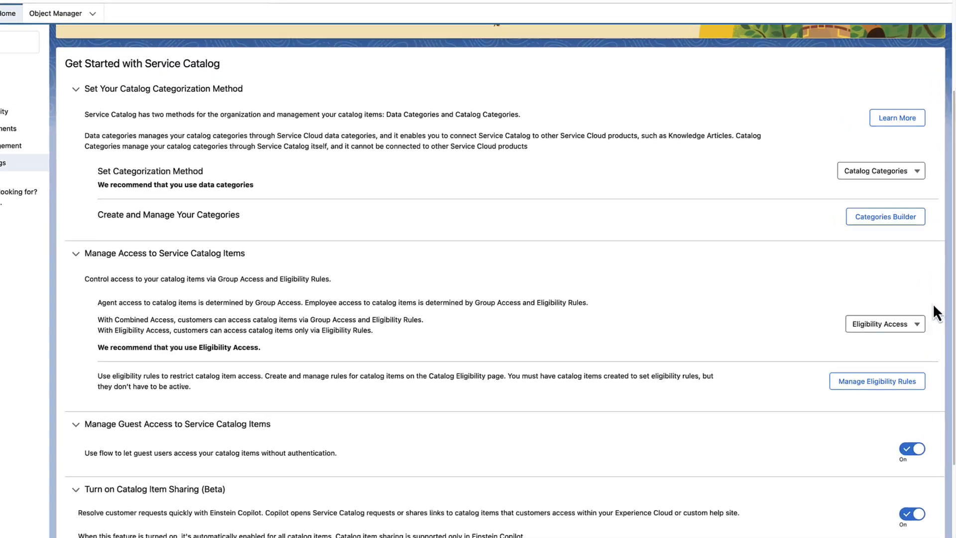
left_click(916, 325)
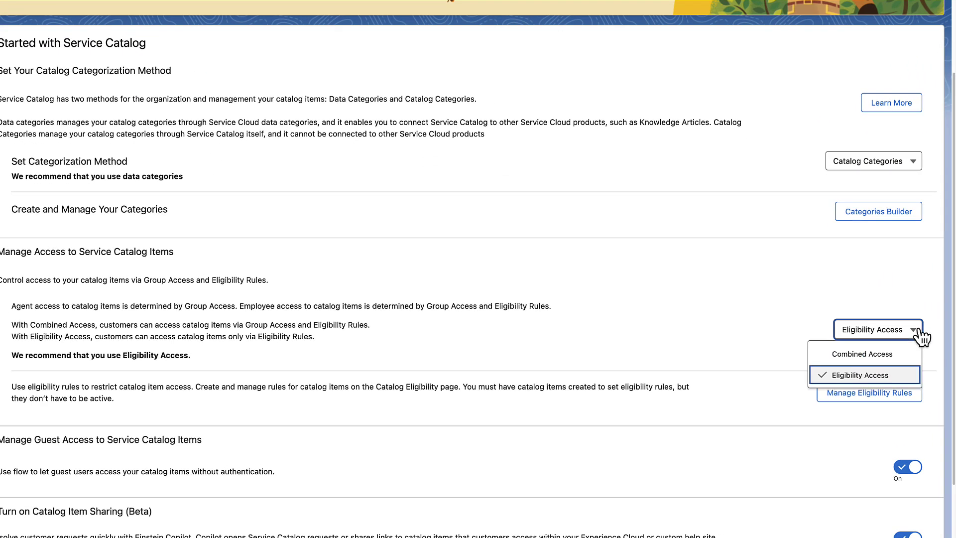
left_click(852, 354)
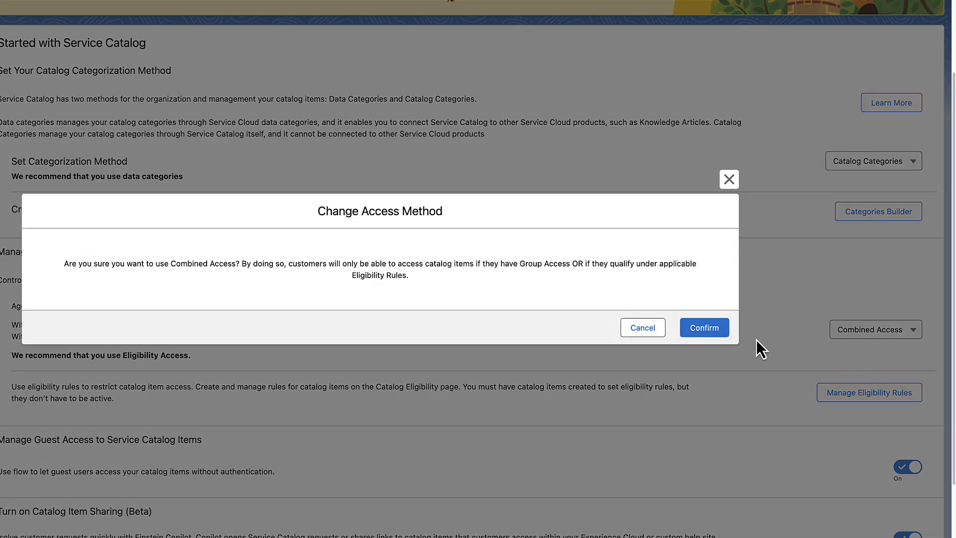
left_click(718, 332)
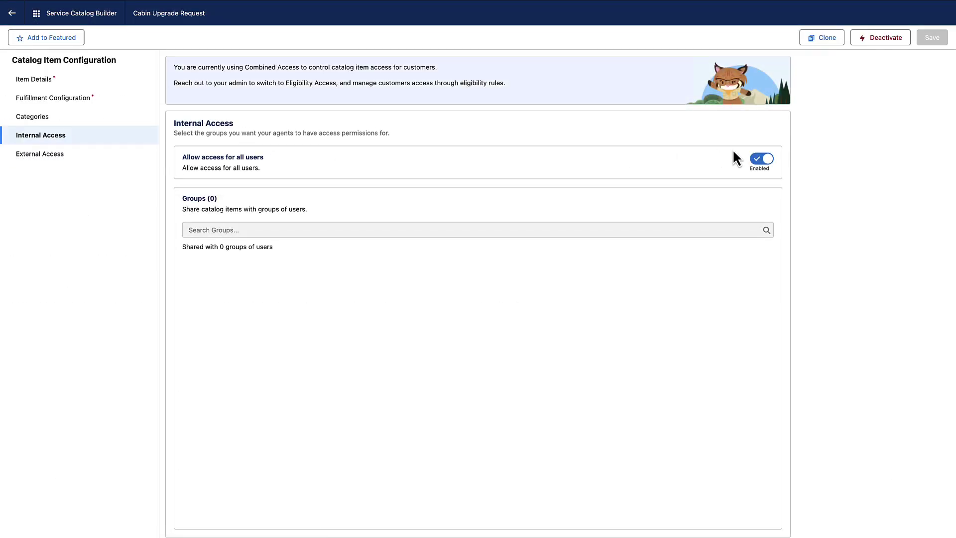
Step: Turn off all-user access and share the item with the Bronze Customers and Gold Customers groups
left_click(756, 163)
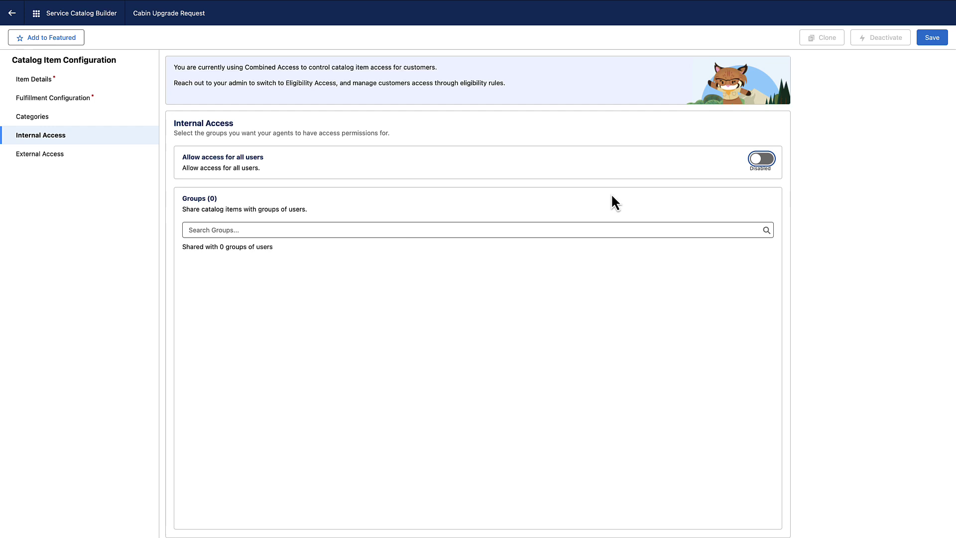
left_click(377, 229)
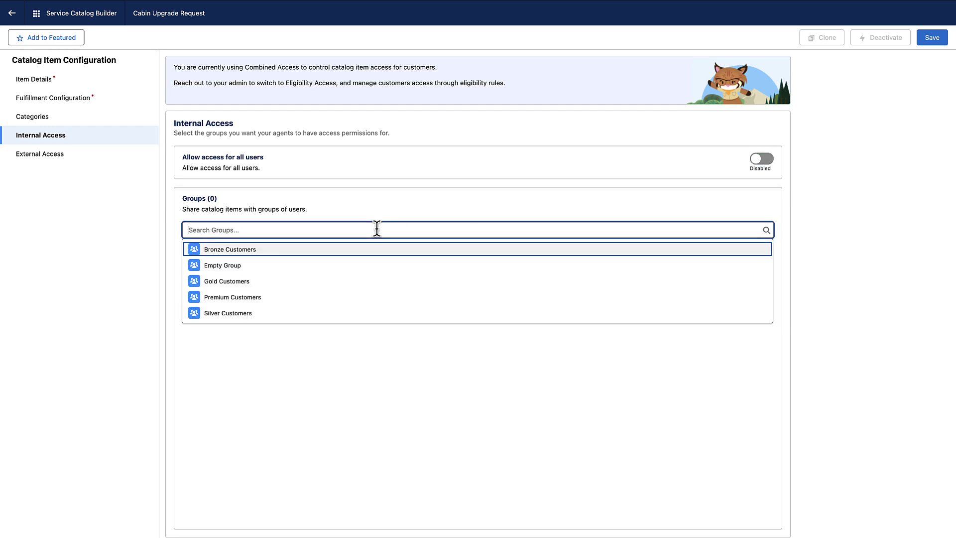
key("Return")
left_click(336, 269)
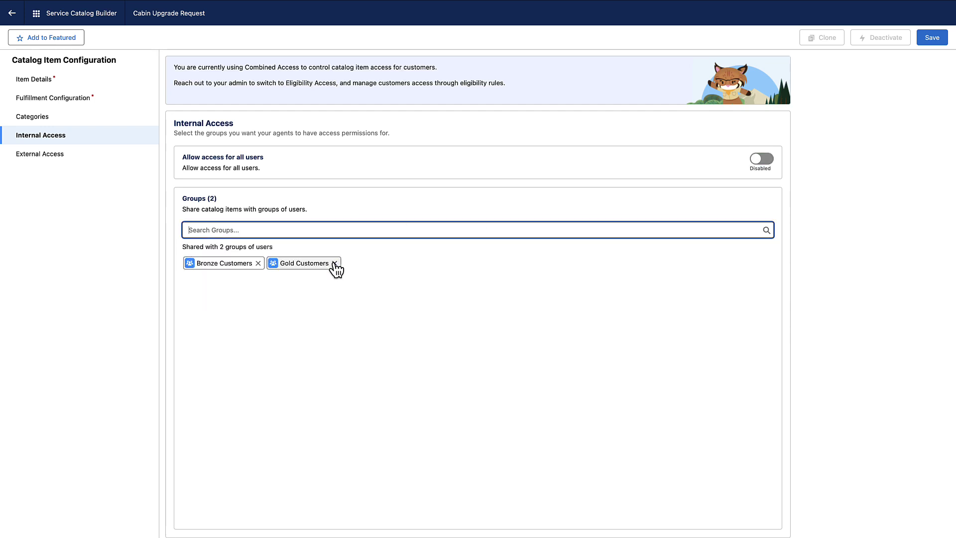